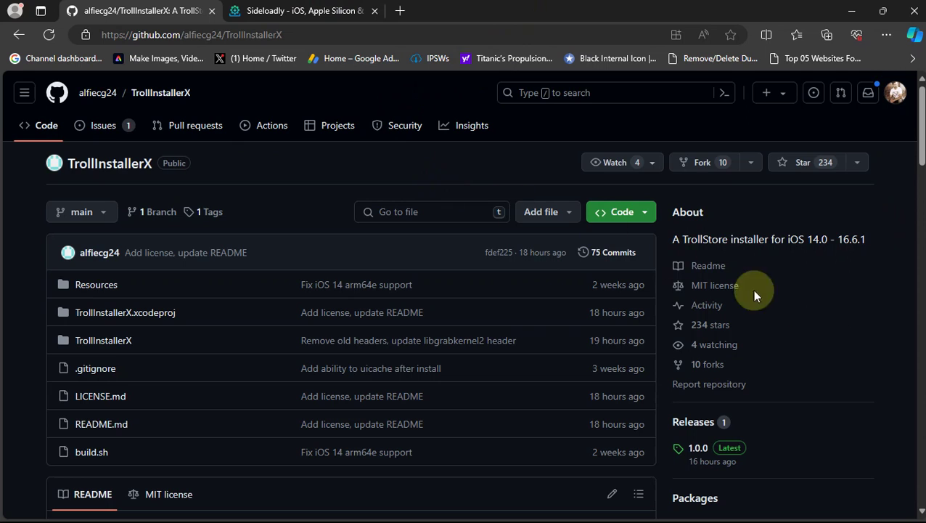
Step: Review the Windows and macOS downloads on the Sideloadly site, then go back to TrollInstallerX on GitHub
left_click(310, 13)
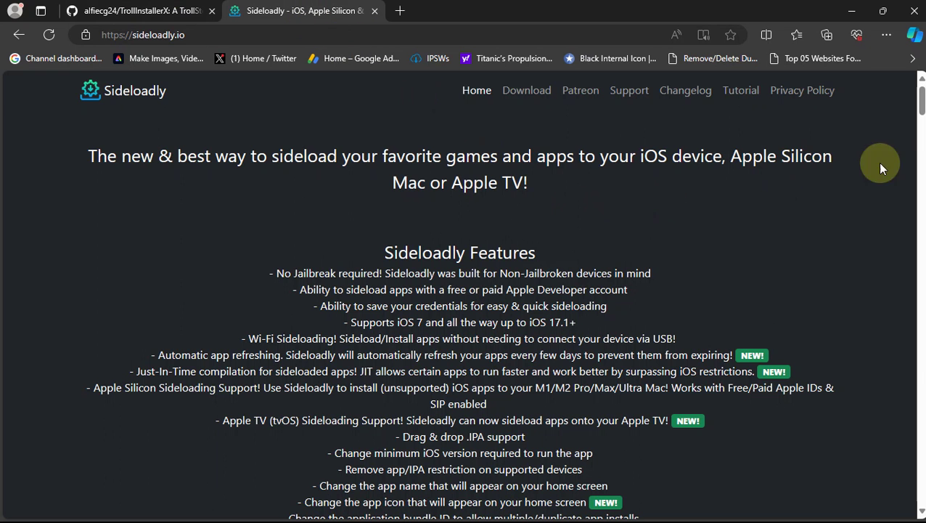
scroll(810, 149, "down", 2)
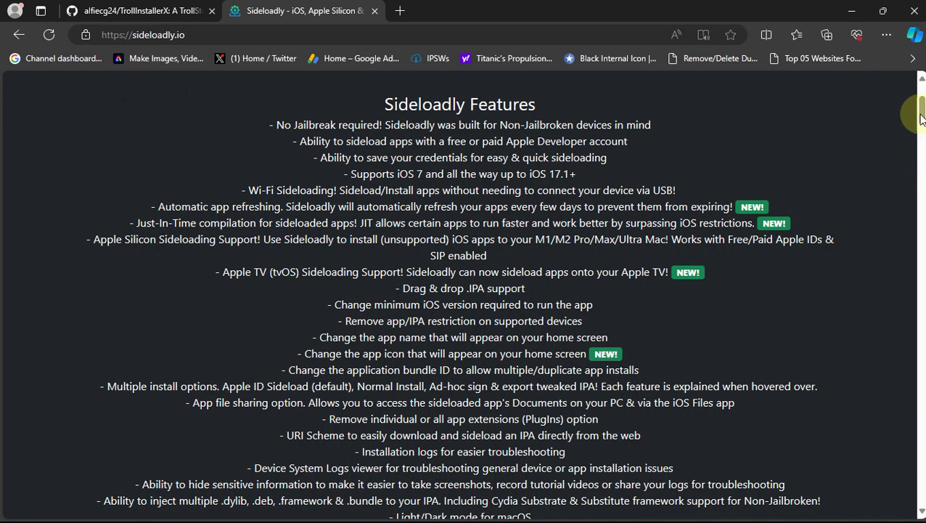
left_click_drag(921, 116, 921, 139)
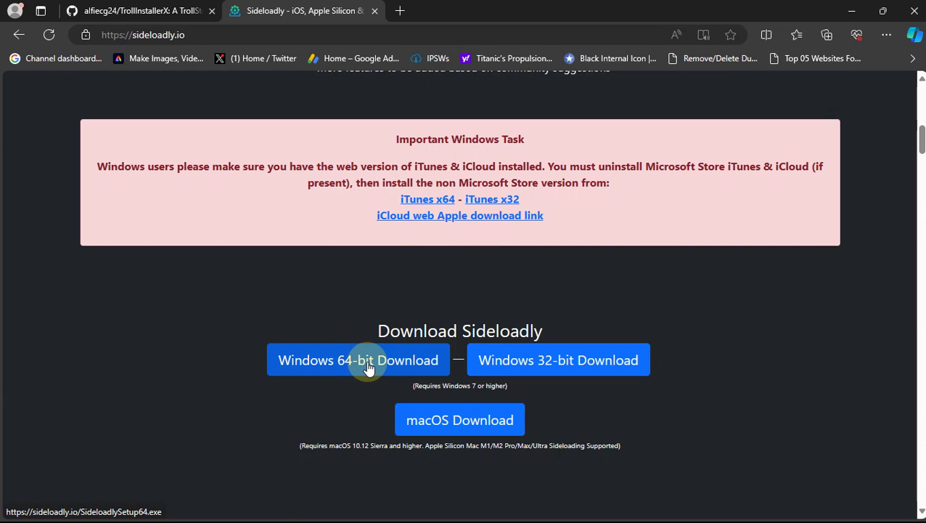
left_click(127, 11)
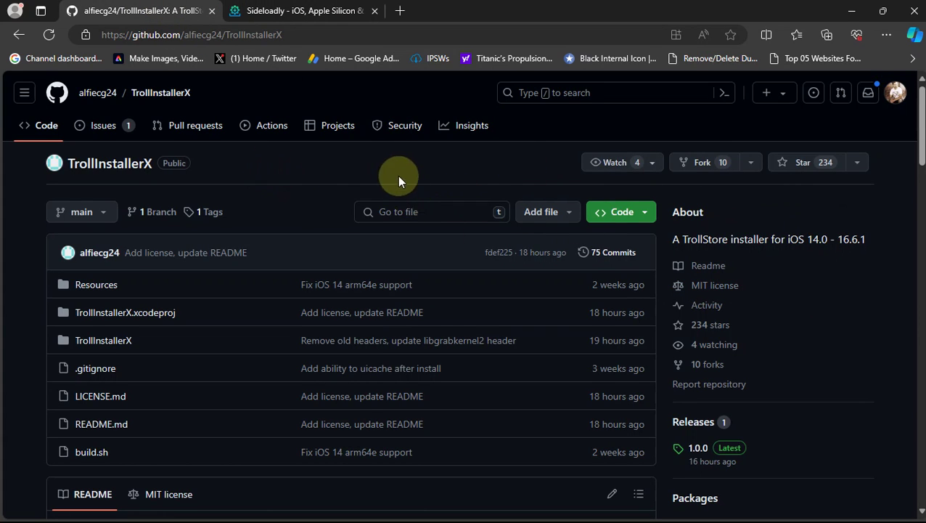
Step: Open the TrollInstallerX 1.0.0 release and scroll down to its Assets downloads
scroll(864, 327, "down", 2)
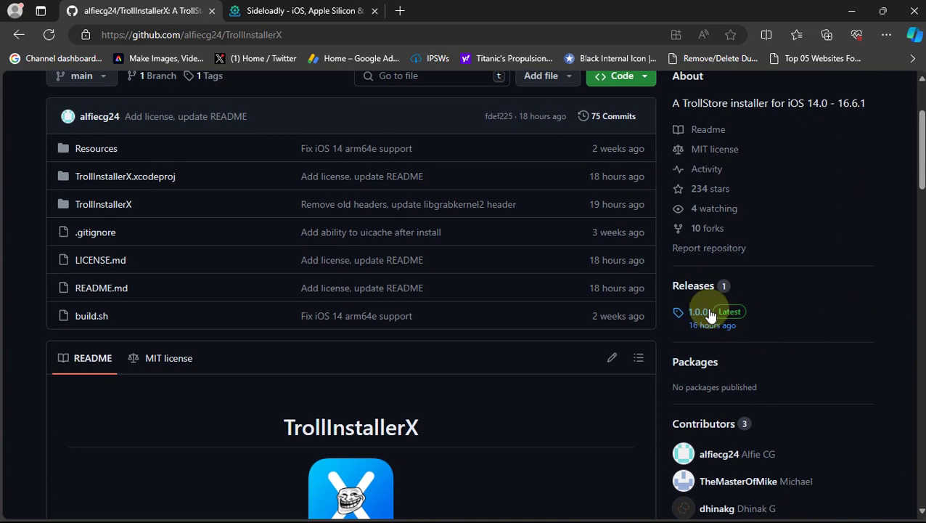
left_click(698, 314)
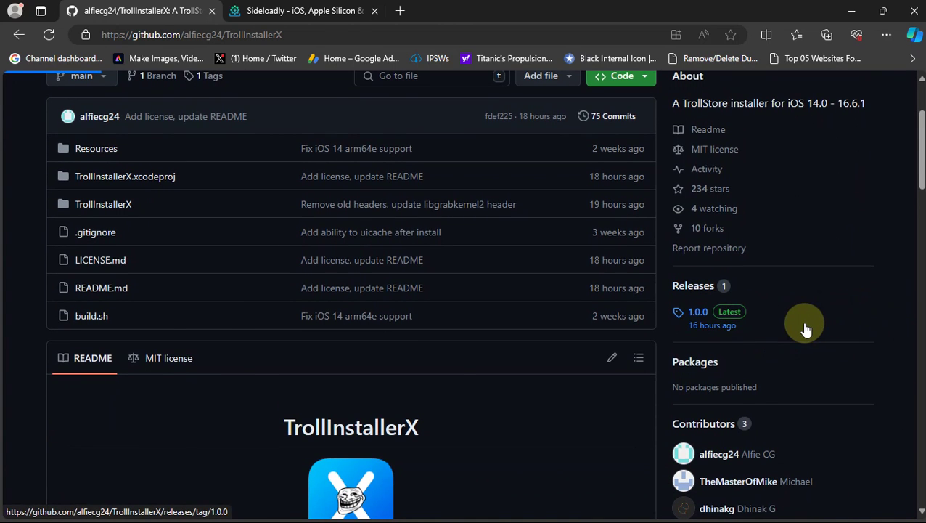
scroll(465, 261, "down", 3)
scroll(508, 349, "down", 1)
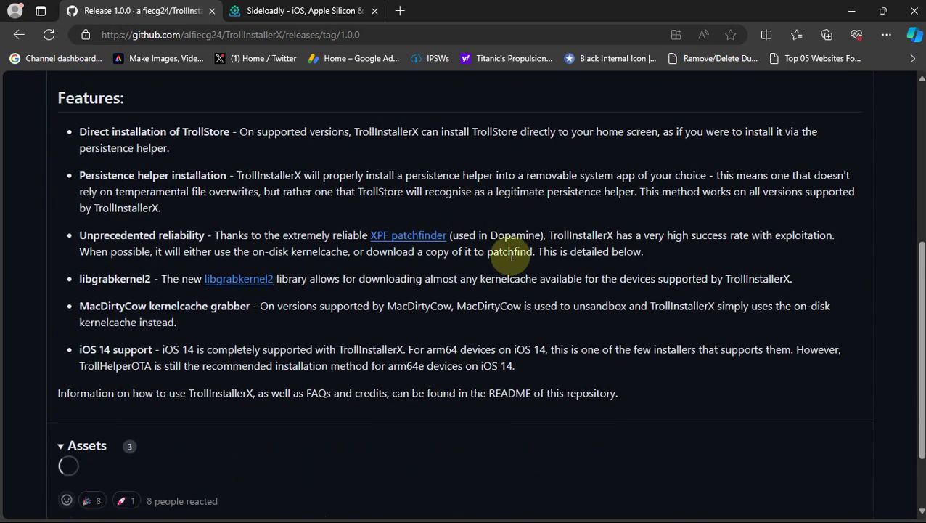
scroll(436, 326, "down", 2)
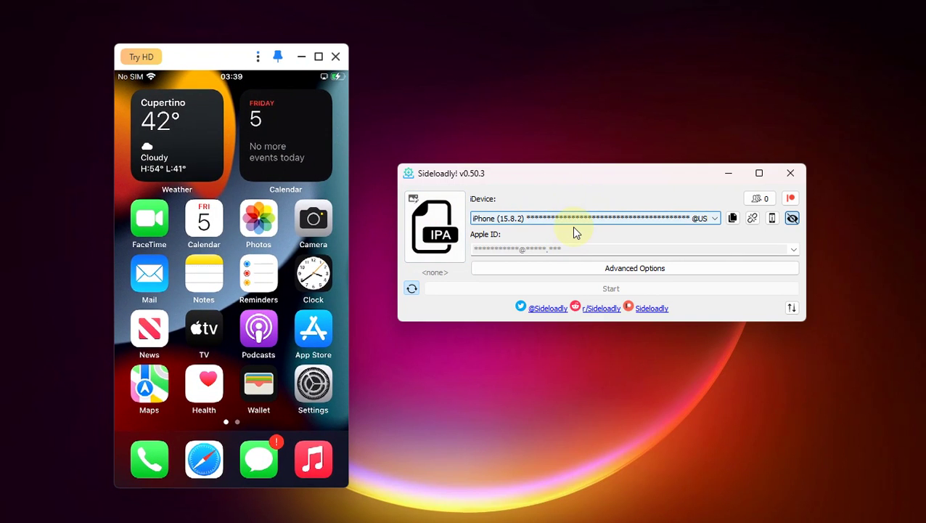
Step: Sideload TrollInstallerX.ipa from Downloads onto the iPhone, then close Sideloadly once it finishes
left_click(440, 231)
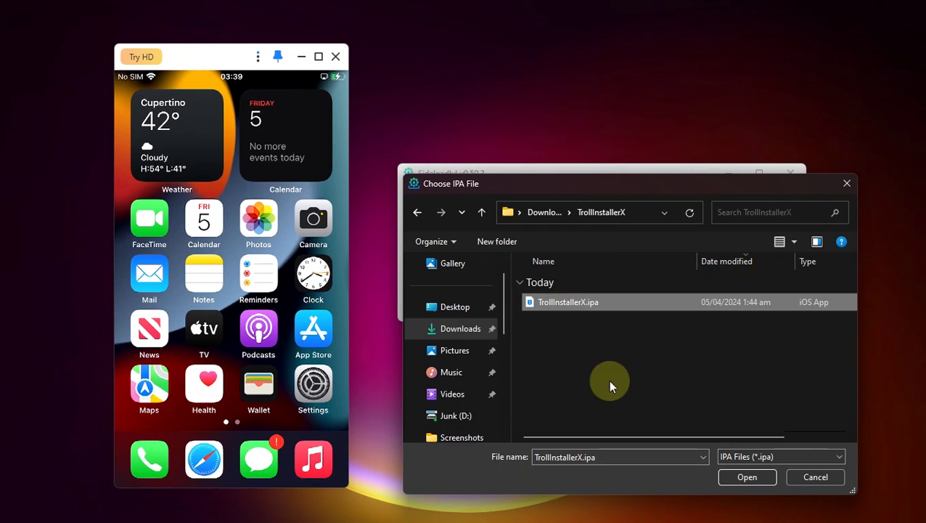
left_click(735, 476)
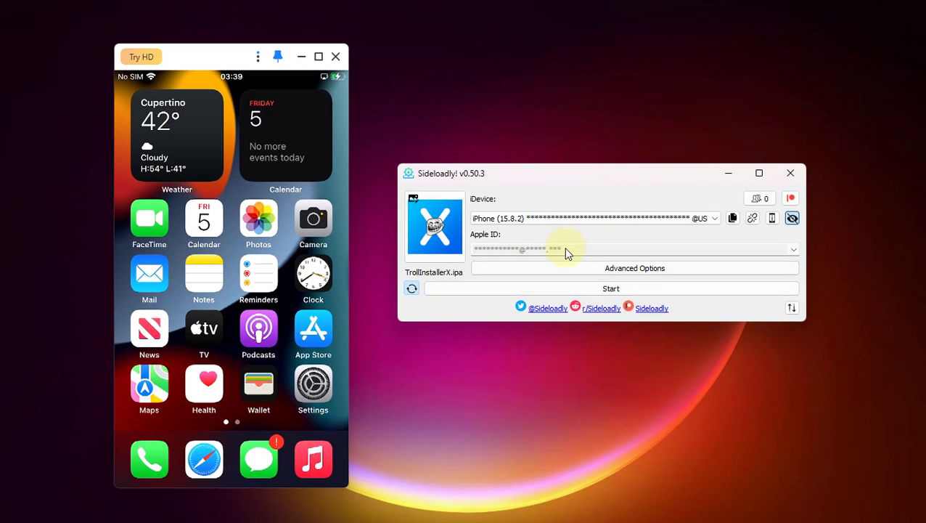
left_click(614, 290)
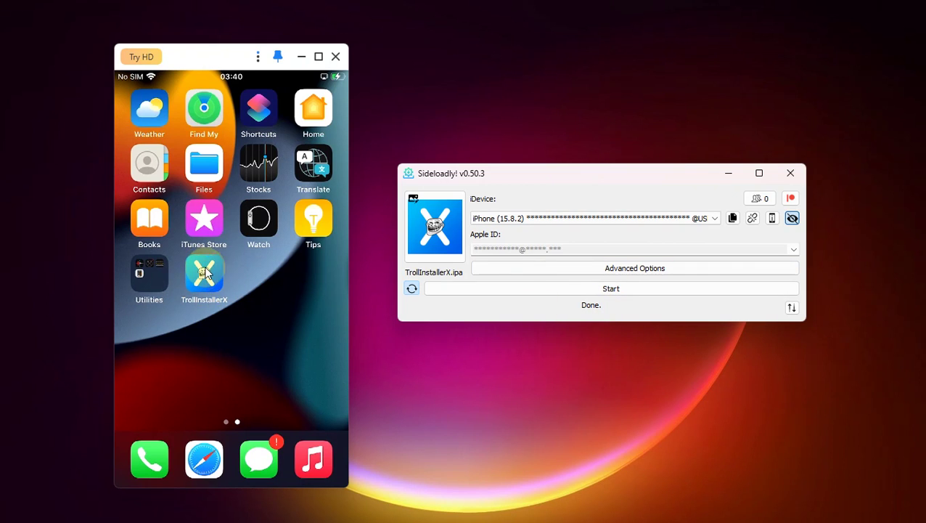
left_click(792, 174)
Step: Maximise the iPhone mirror window to follow TrollInstallerX's install up to the persistence helper prompt
left_click(318, 56)
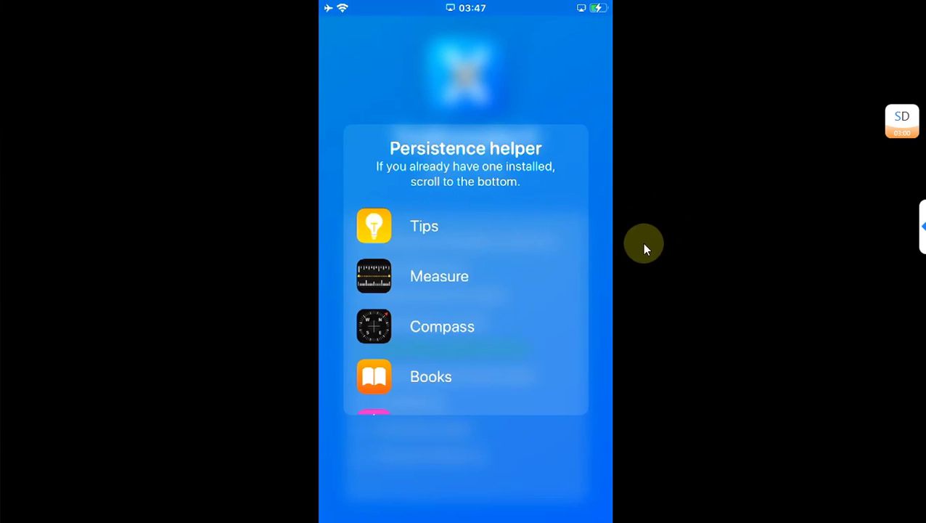
Step: Choose Tips as the persistence helper host app
left_click(481, 233)
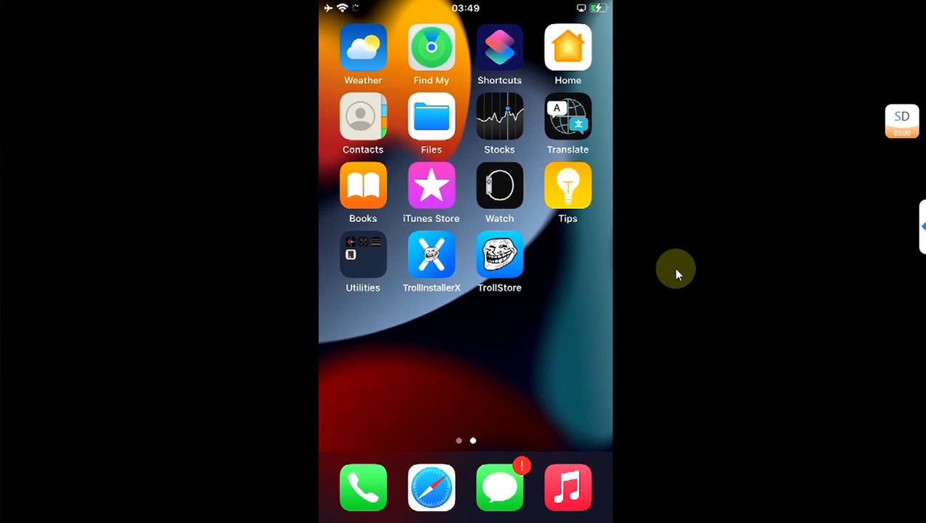
Step: Launch TrollStore and scroll its settings to confirm the helper is installed into Tips
left_click(507, 271)
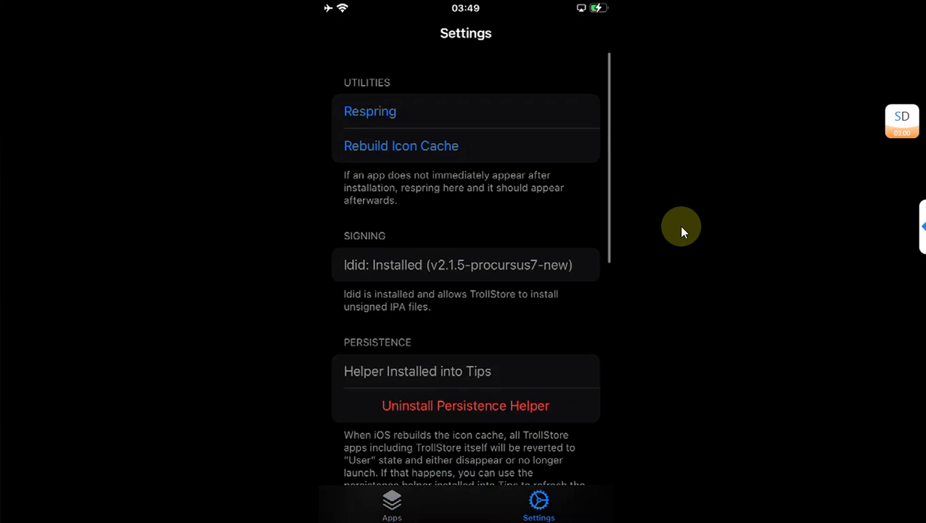
scroll(471, 379, "down", 1)
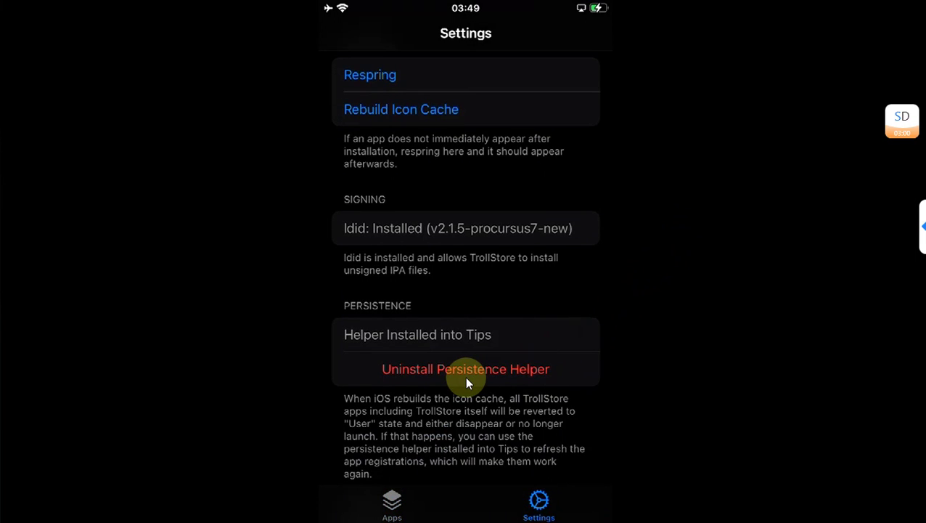